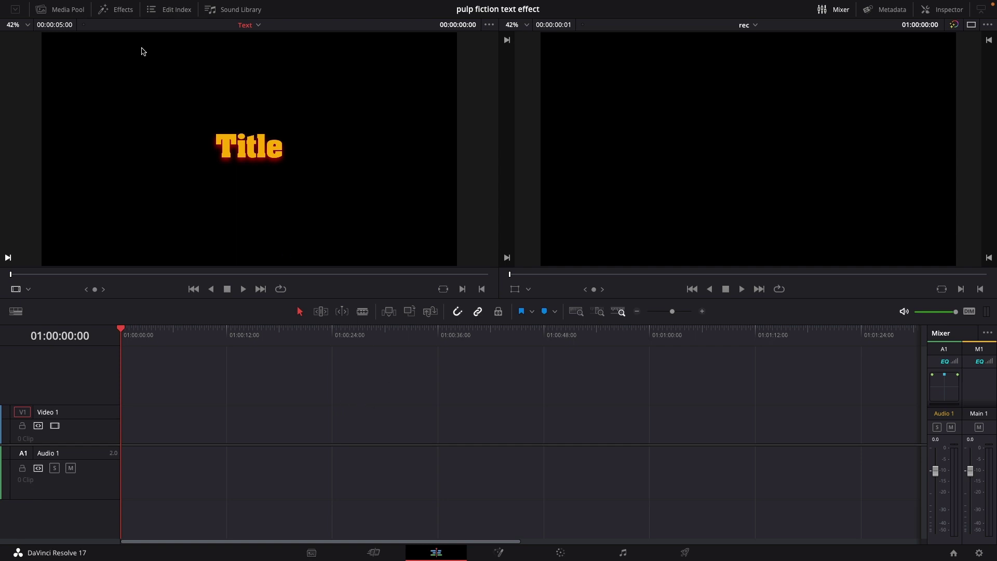
- Drop the Text title from the Effects library onto Video 1 and select the 'Basic Title' clip
{"action": "left_click", "coordinate": [125, 12]}
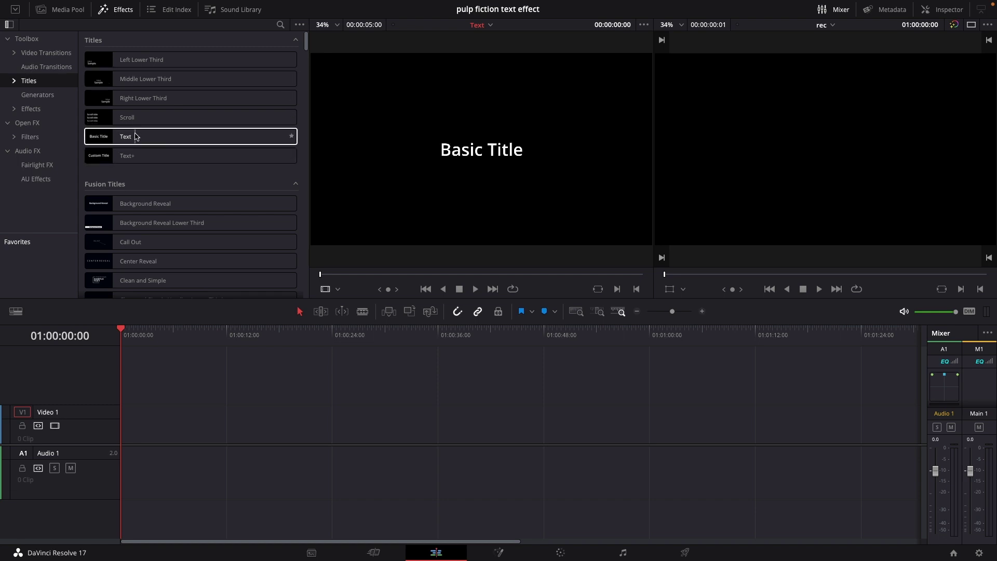
{"action": "left_click_drag", "start_coordinate": [129, 136], "coordinate": [286, 431]}
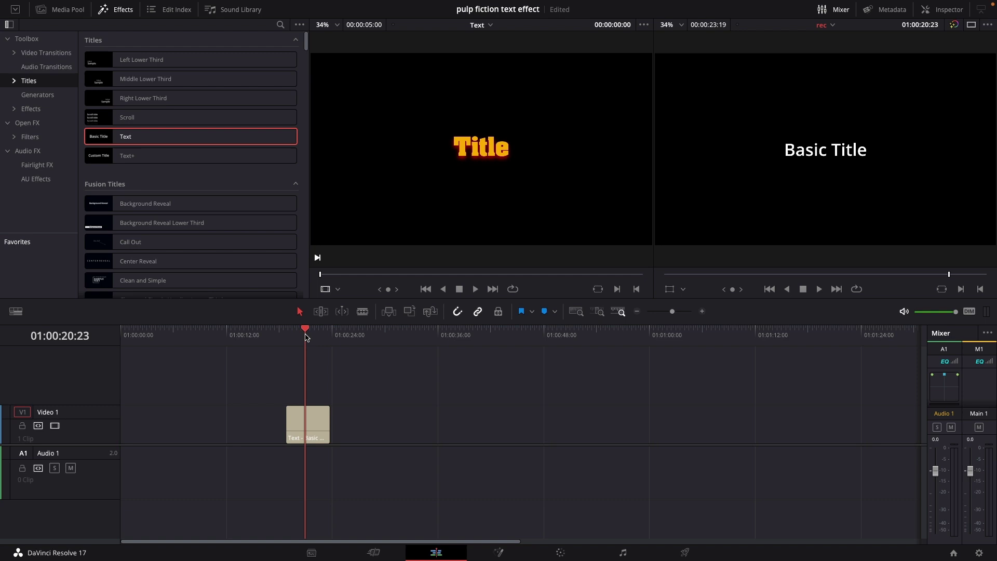
{"action": "left_click", "coordinate": [305, 342]}
{"action": "left_click", "coordinate": [310, 425]}
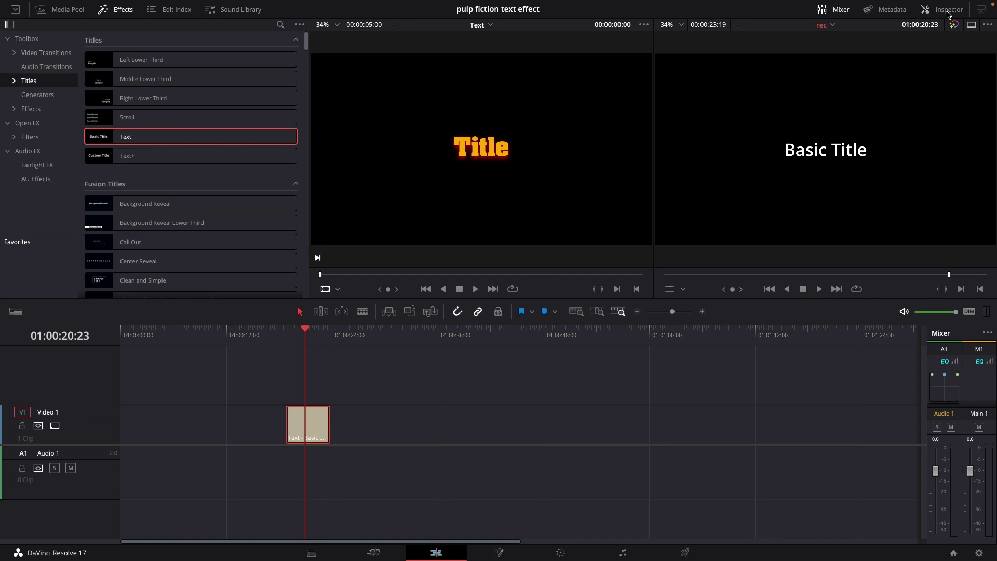
- Replace the 'Basic Title' text with FICTION above PULP on two lines
{"action": "left_click", "coordinate": [949, 13]}
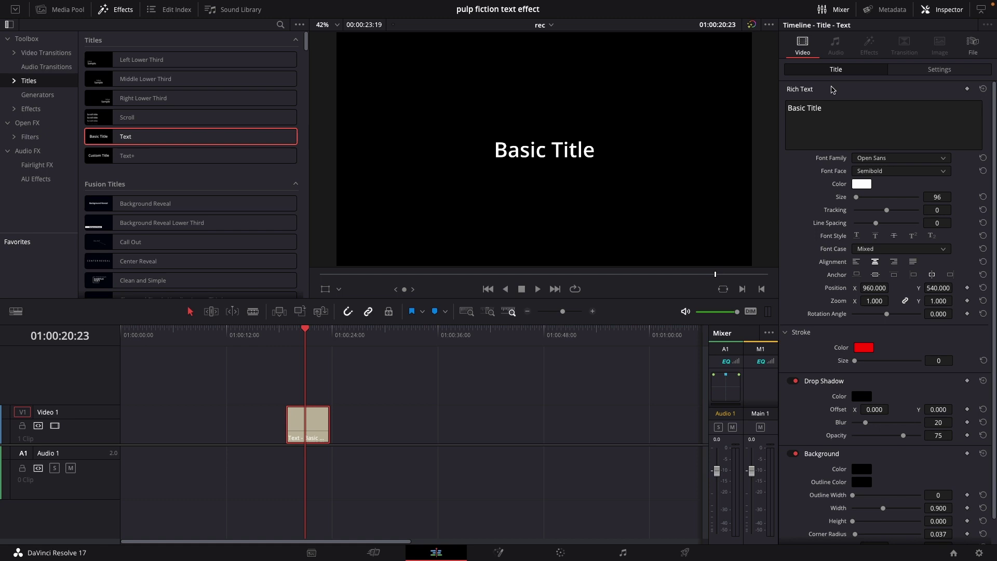
{"action": "left_click_drag", "start_coordinate": [833, 107], "coordinate": [789, 104]}
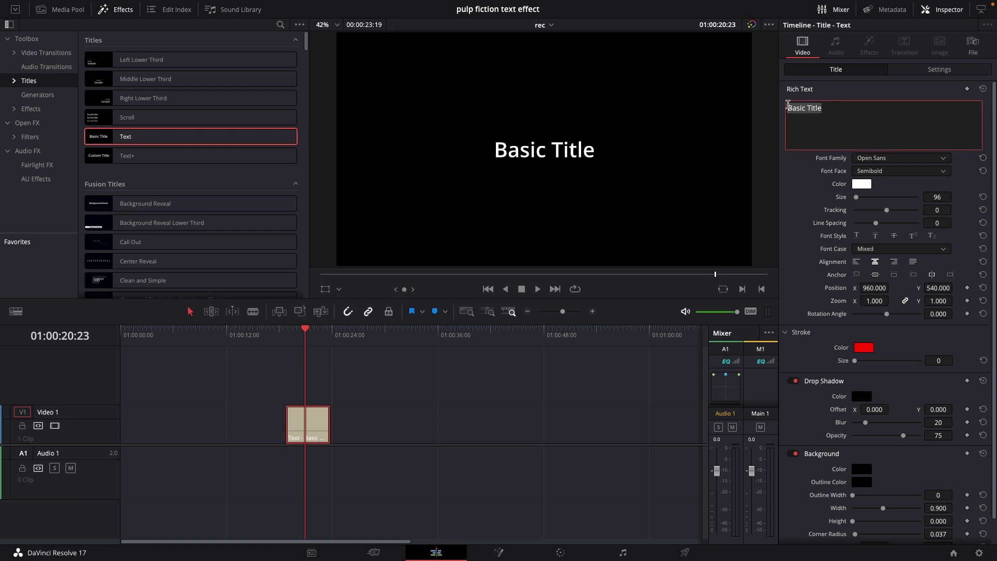
{"action": "key", "text": "BackSpace"}
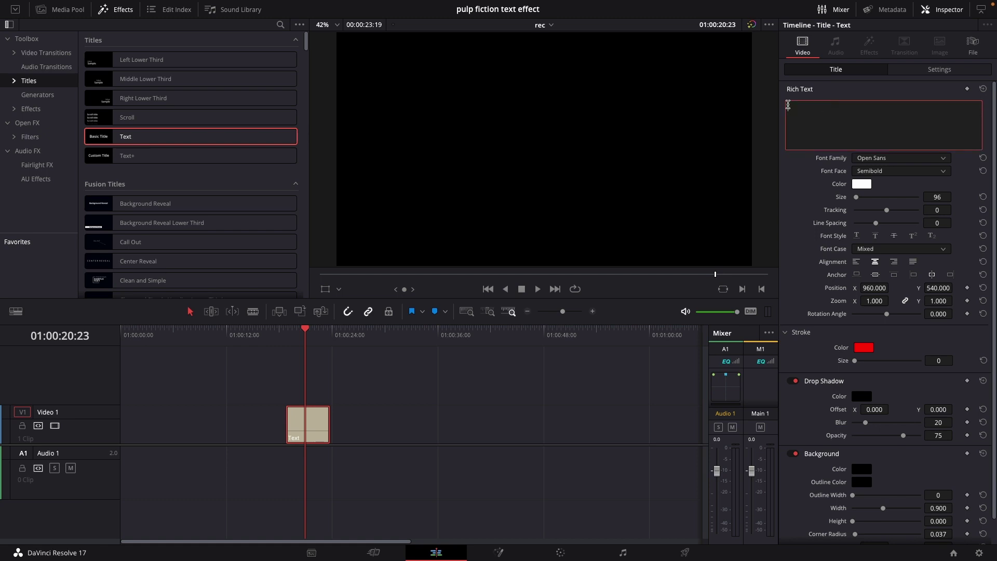
{"action": "type", "text": "FICTION PULP"}
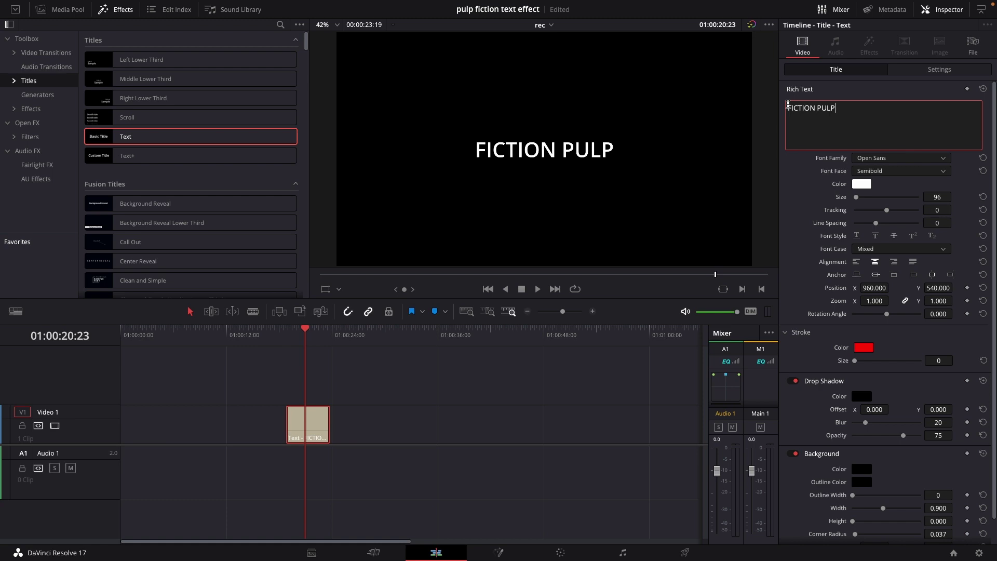
{"action": "left_click", "coordinate": [816, 108]}
{"action": "key", "text": "Return"}
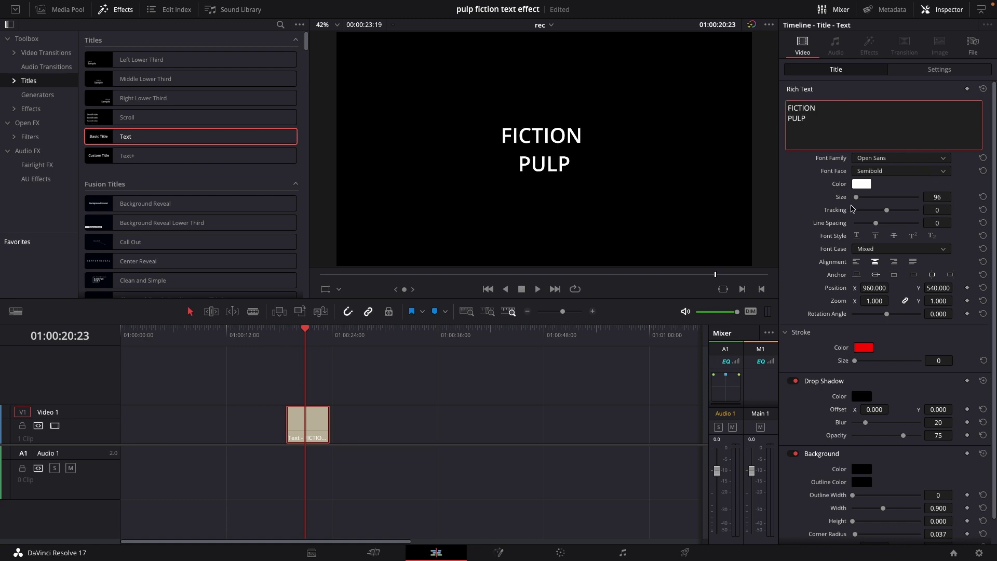
- Set the title to size 201 in Aachen Bold with an orange colour
{"action": "left_click_drag", "start_coordinate": [857, 198], "coordinate": [859, 200]}
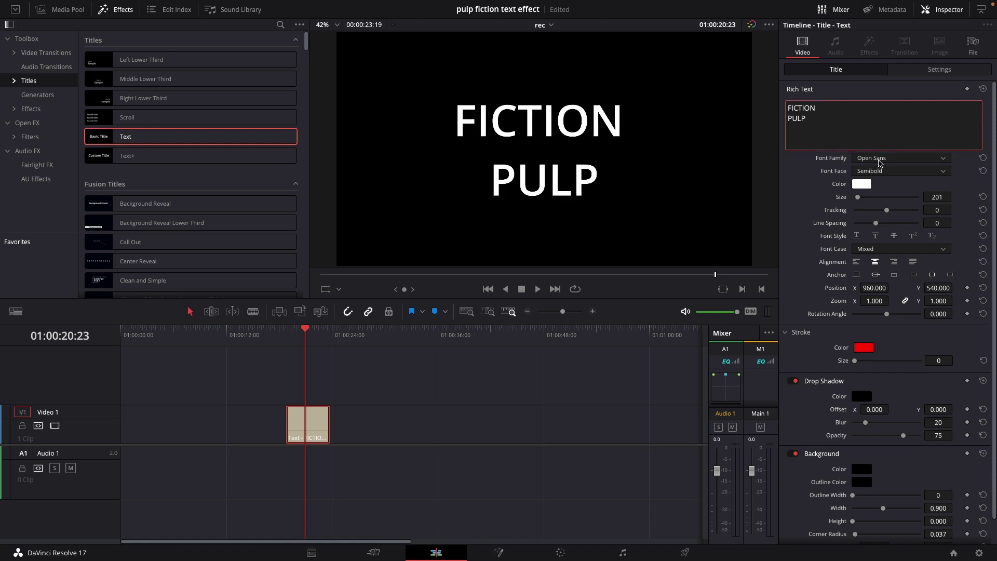
{"action": "left_click", "coordinate": [880, 159]}
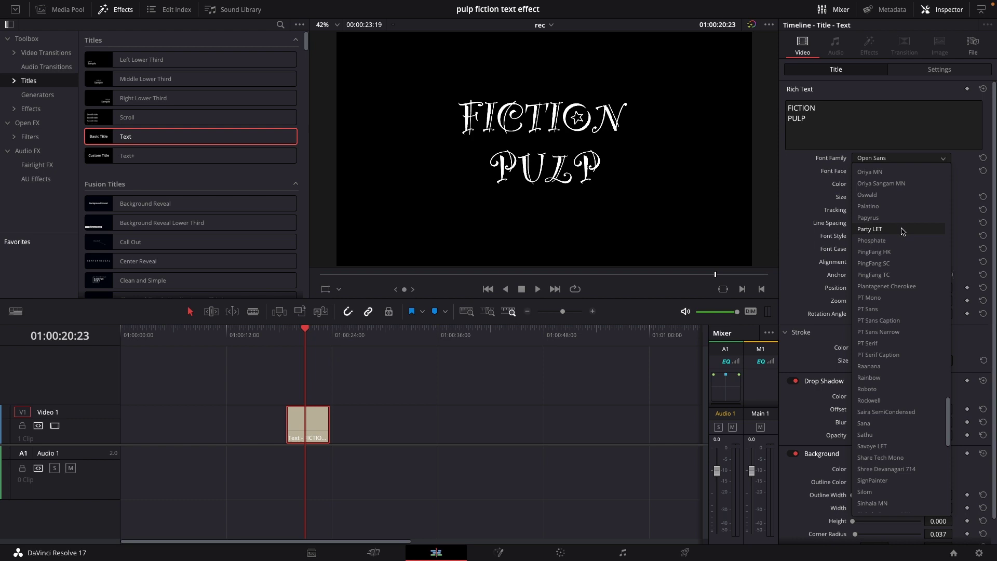
{"action": "scroll", "coordinate": [902, 230], "scroll_direction": "up", "scroll_amount": 20}
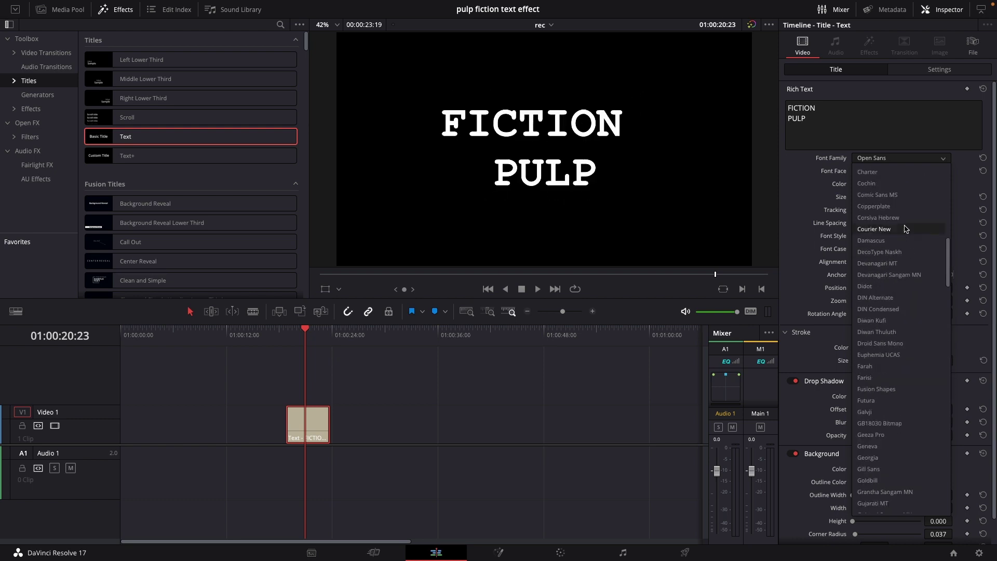
{"action": "scroll", "coordinate": [905, 229], "scroll_direction": "up", "scroll_amount": 2}
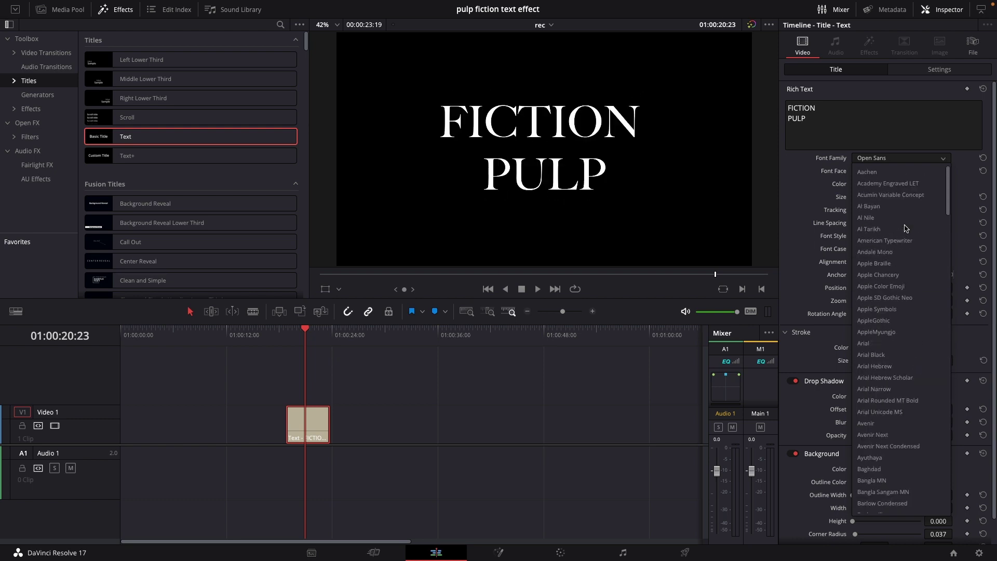
{"action": "left_click", "coordinate": [882, 173]}
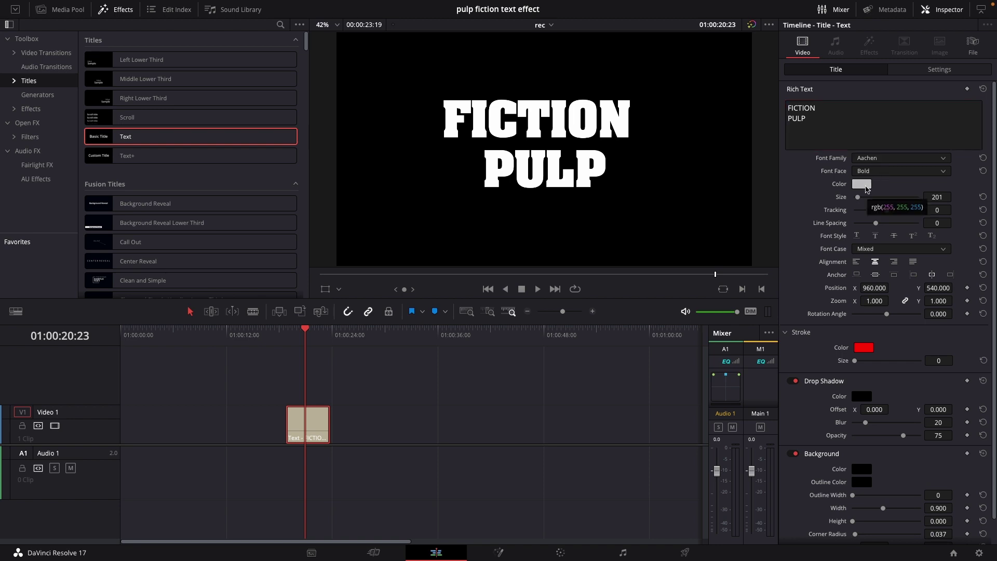
{"action": "left_click", "coordinate": [865, 186]}
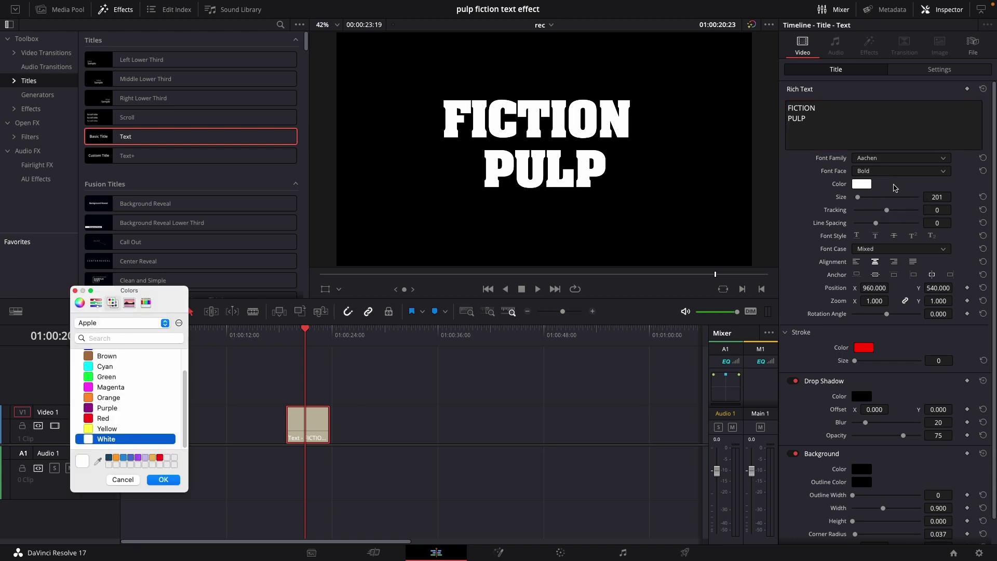
{"action": "left_click", "coordinate": [115, 458]}
{"action": "left_click", "coordinate": [163, 480]}
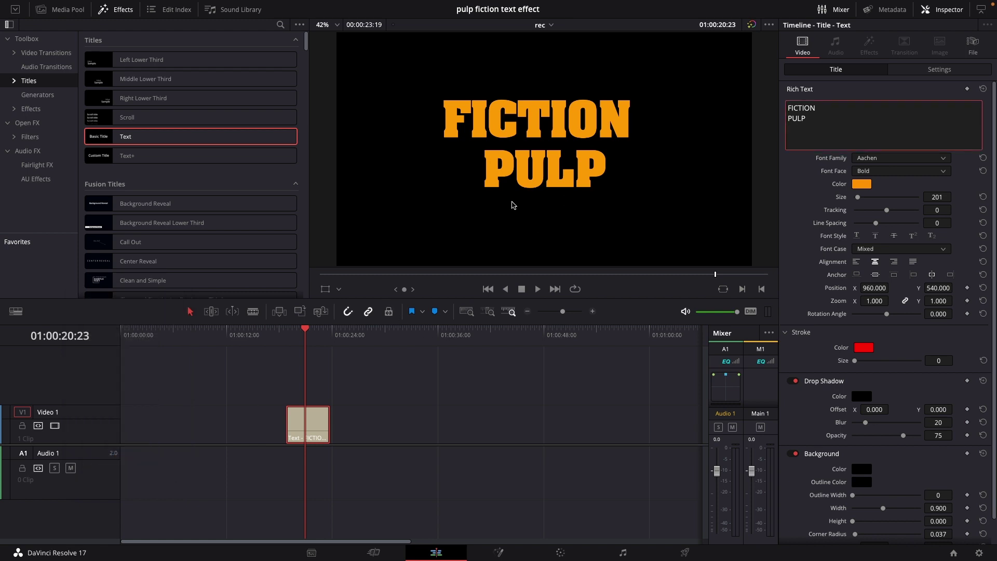
{"action": "scroll", "coordinate": [825, 344], "scroll_direction": "down", "scroll_amount": 1}
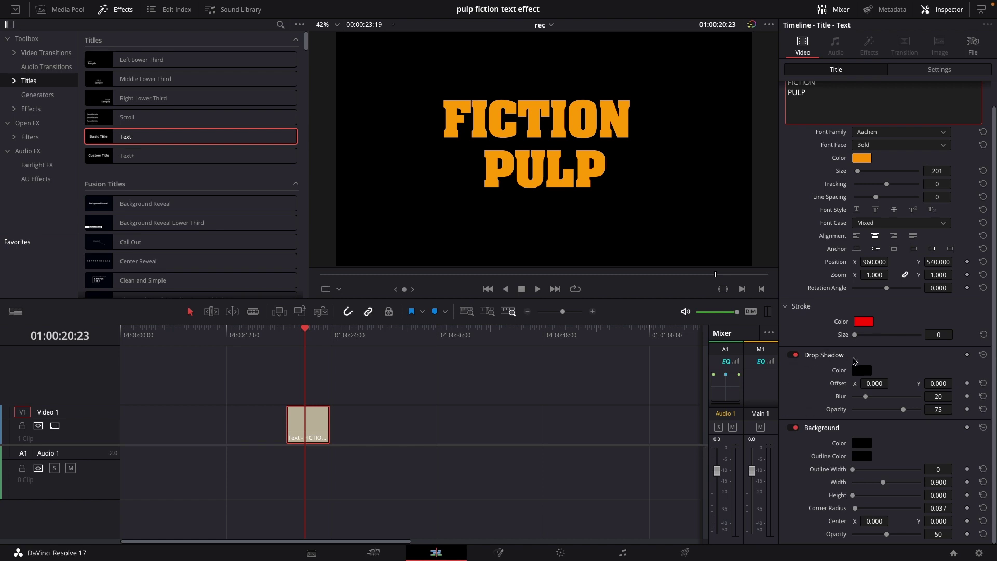
- Colour the title's drop shadow red
{"action": "left_click", "coordinate": [862, 370]}
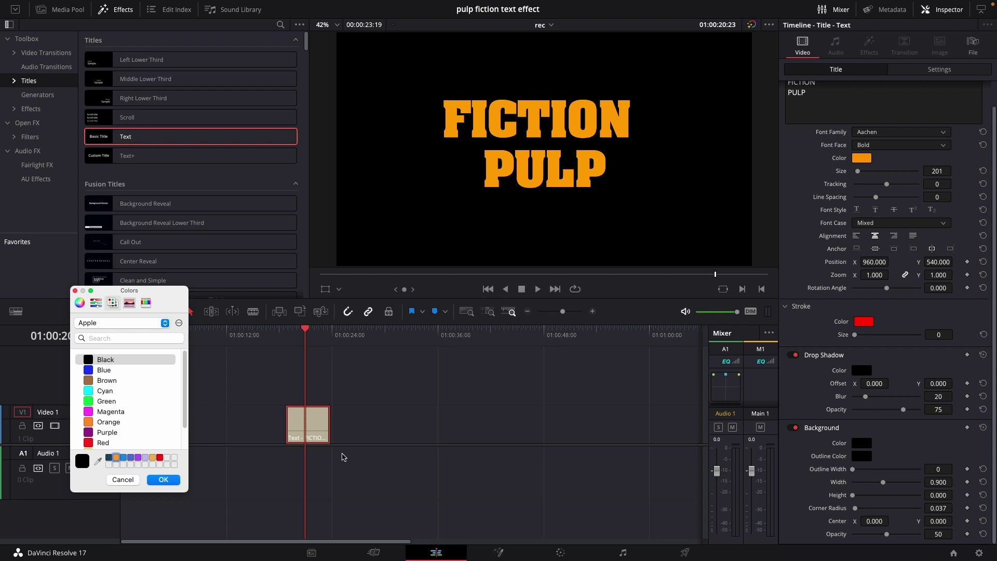
{"action": "left_click", "coordinate": [154, 458]}
{"action": "left_click", "coordinate": [160, 457]}
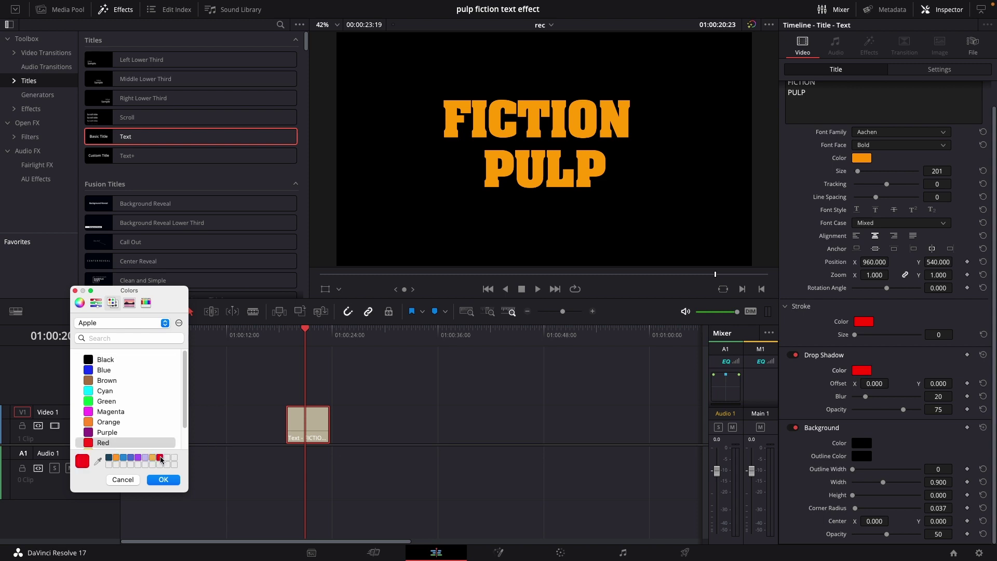
{"action": "left_click", "coordinate": [176, 480]}
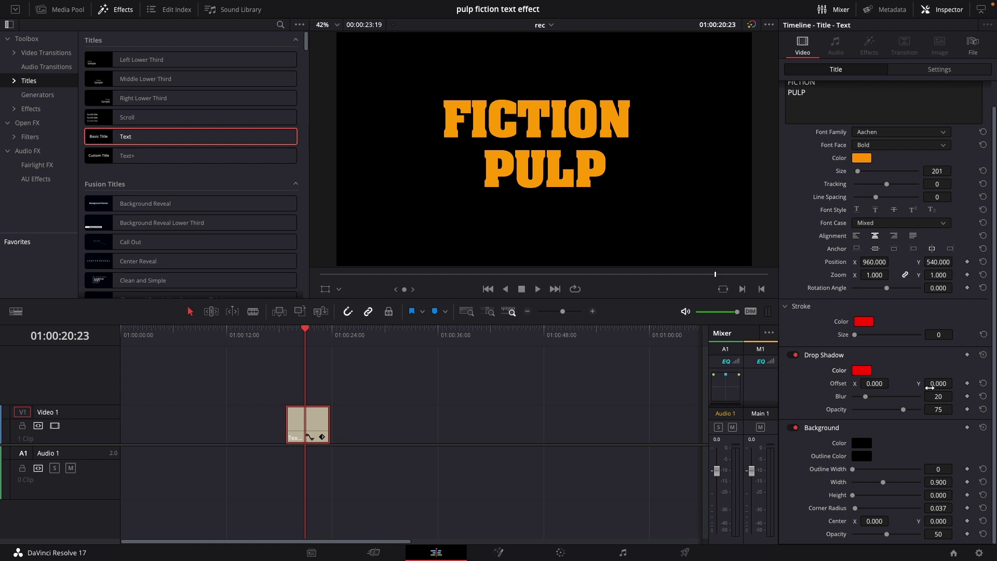
- Set the drop shadow's Offset Y to -18 and its blur to 1
{"action": "left_click", "coordinate": [930, 384]}
{"action": "type", "text": "-4"}
{"action": "key", "text": "Return"}
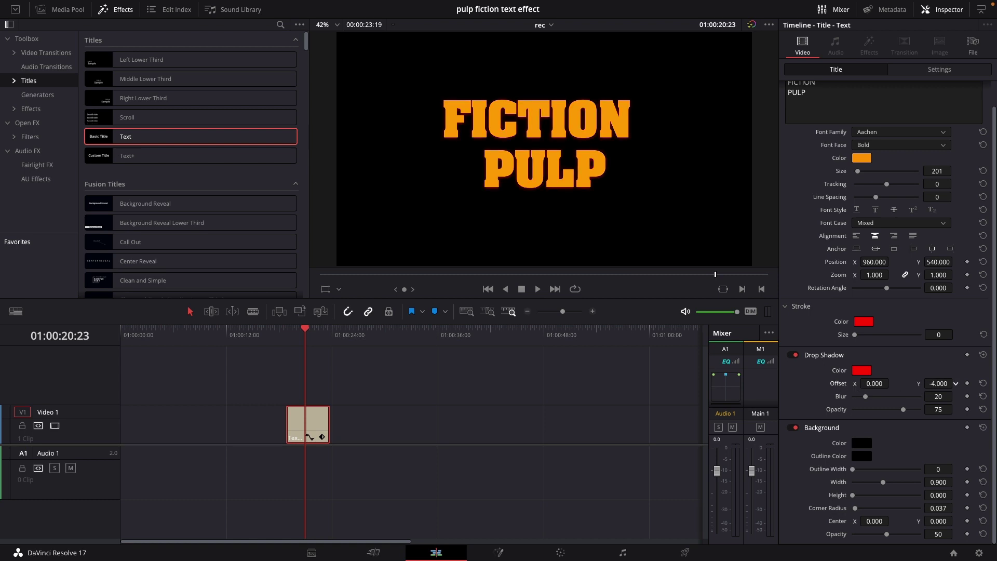
{"action": "left_click_drag", "start_coordinate": [938, 383], "coordinate": [925, 383]}
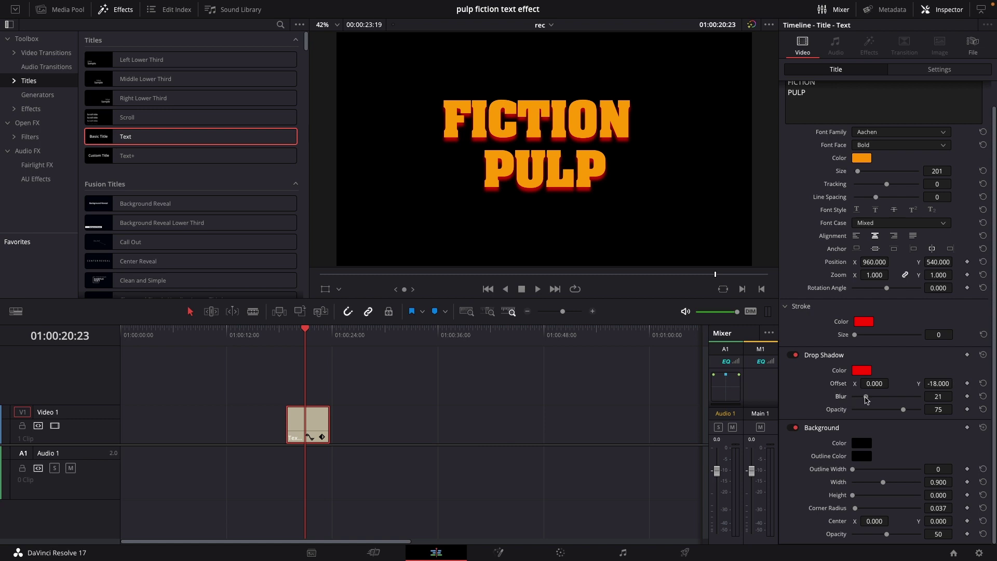
{"action": "left_click_drag", "start_coordinate": [867, 399], "coordinate": [823, 397]}
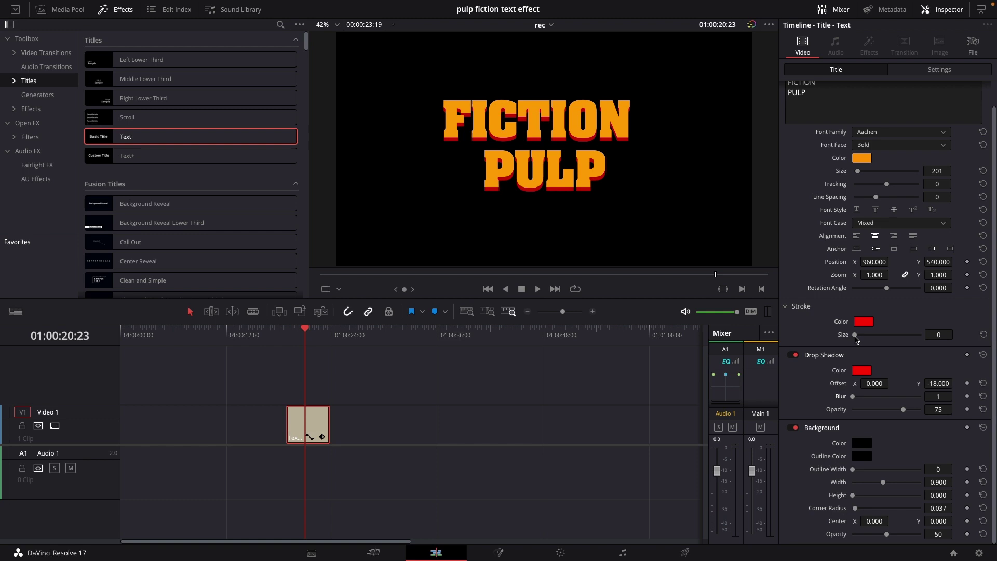
- Add a size-1 red outline to the title, save the project, and pick the Text+ title
{"action": "left_click_drag", "start_coordinate": [855, 335], "coordinate": [898, 337]}
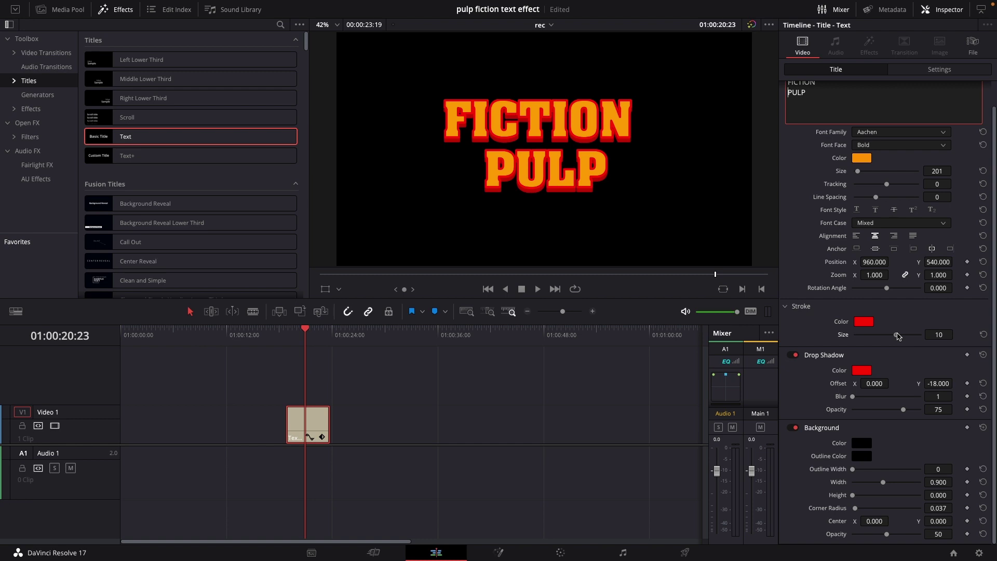
{"action": "left_click_drag", "start_coordinate": [896, 335], "coordinate": [860, 345]}
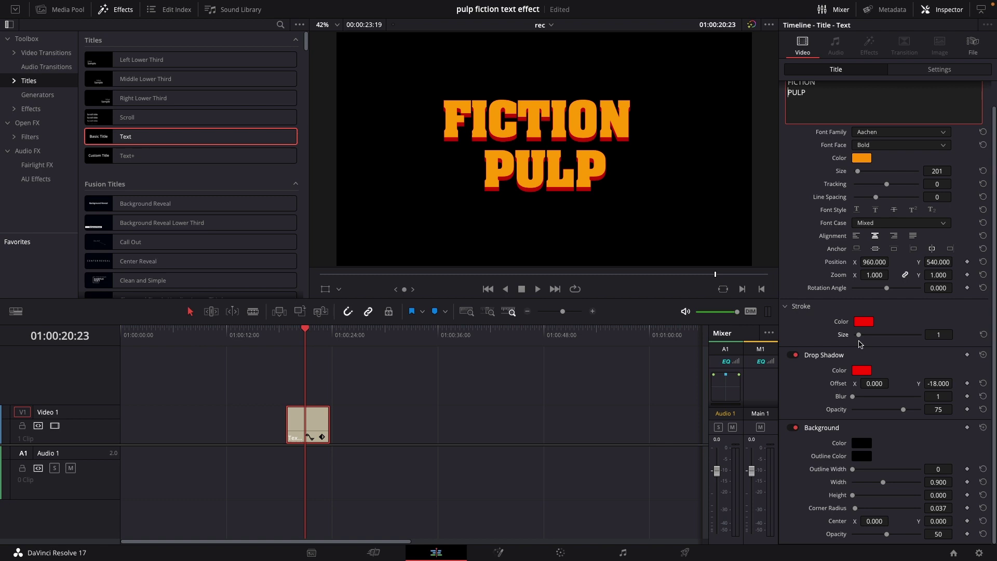
{"action": "key", "text": "ctrl+s"}
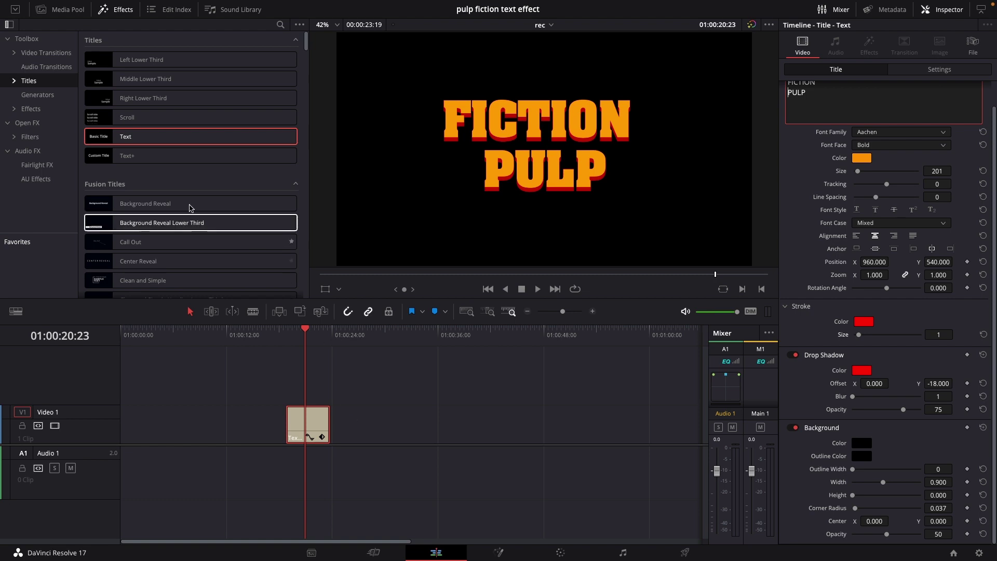
{"action": "left_click", "coordinate": [144, 157]}
- Place a Text+ title after the first clip and change its text to FICTION over PULP
{"action": "left_click_drag", "start_coordinate": [144, 156], "coordinate": [439, 423]}
{"action": "left_click", "coordinate": [436, 340]}
{"action": "left_click", "coordinate": [442, 414]}
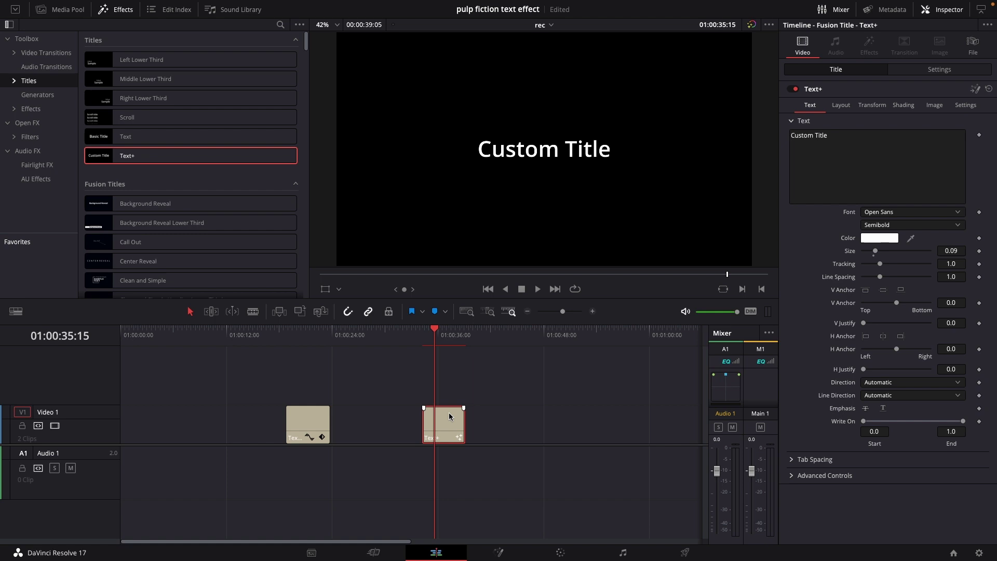
{"action": "left_click", "coordinate": [826, 136]}
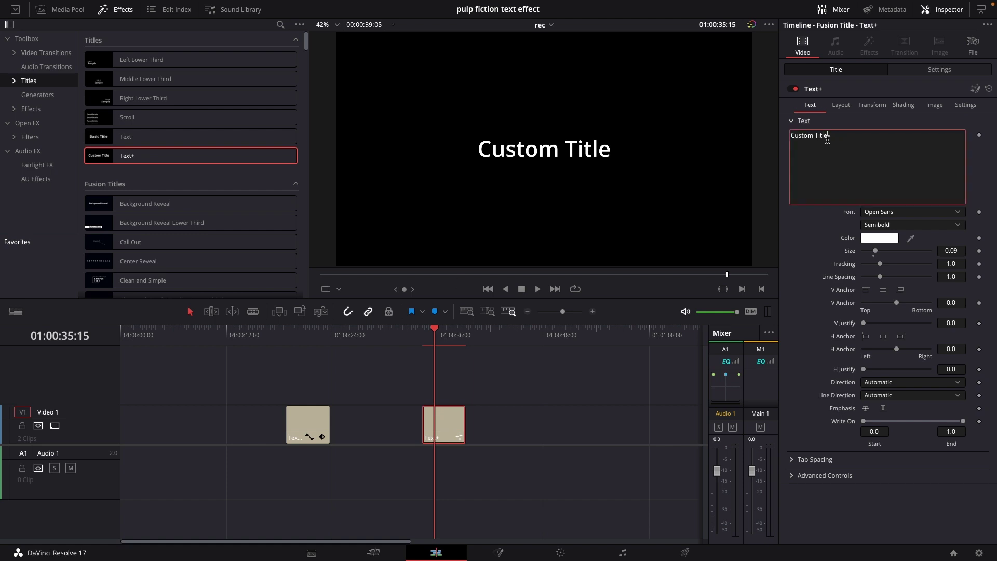
{"action": "left_click_drag", "start_coordinate": [826, 137], "coordinate": [790, 139]}
{"action": "type", "text": "FICTION PULP"}
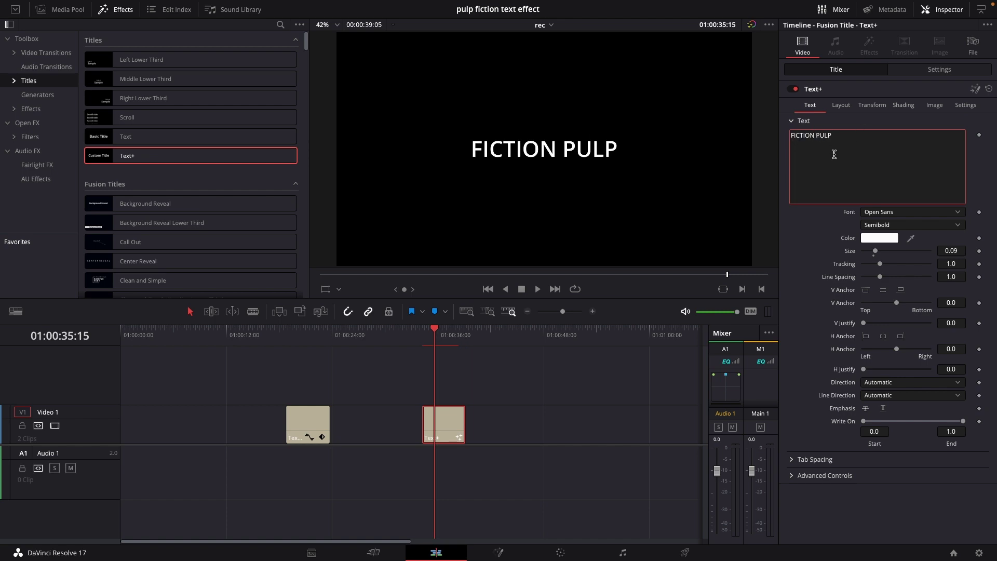
{"action": "key", "text": "Return"}
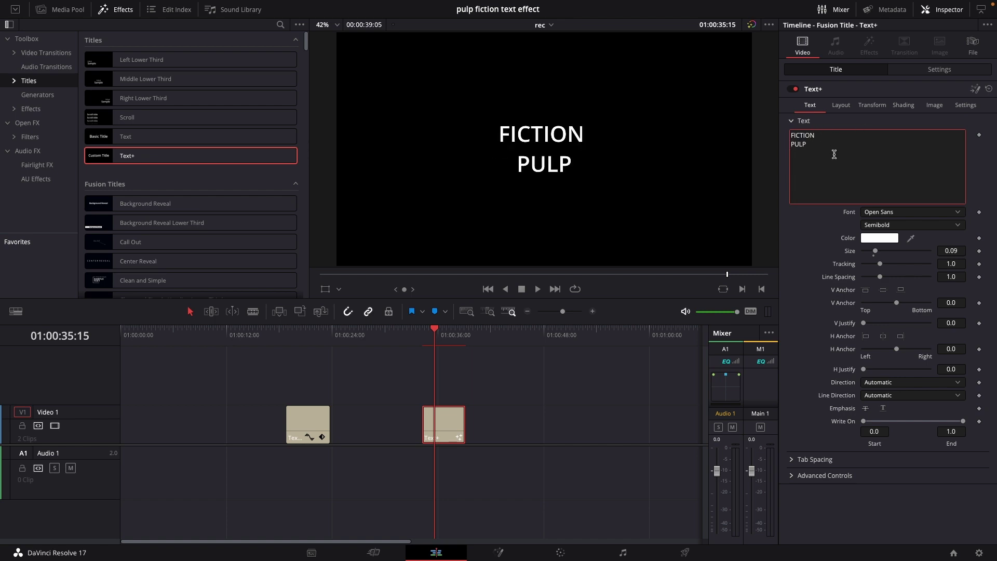
- Enlarge the Text+ text to size 0.126 and browse the font list
{"action": "left_click_drag", "start_coordinate": [875, 251], "coordinate": [882, 254]}
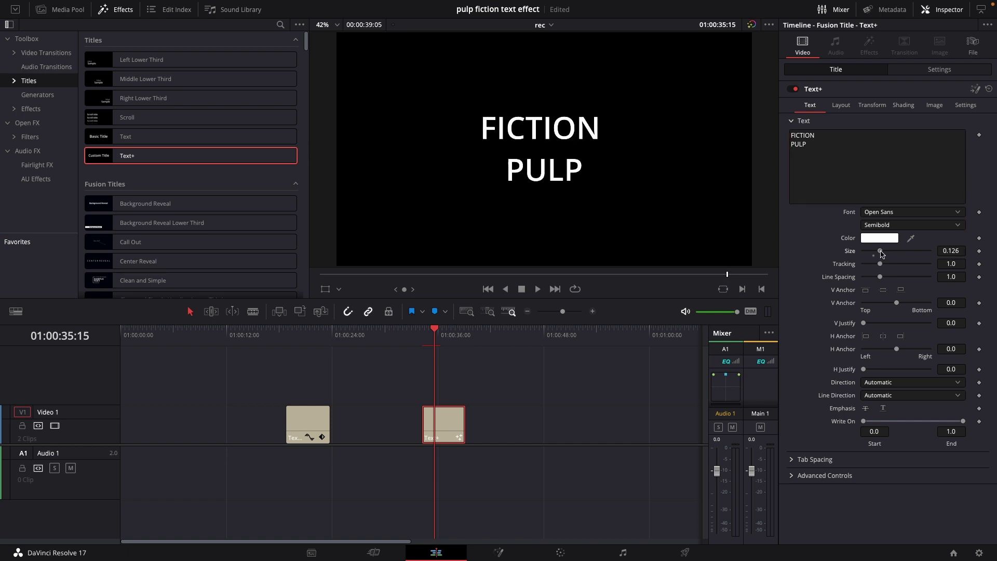
{"action": "left_click", "coordinate": [889, 213]}
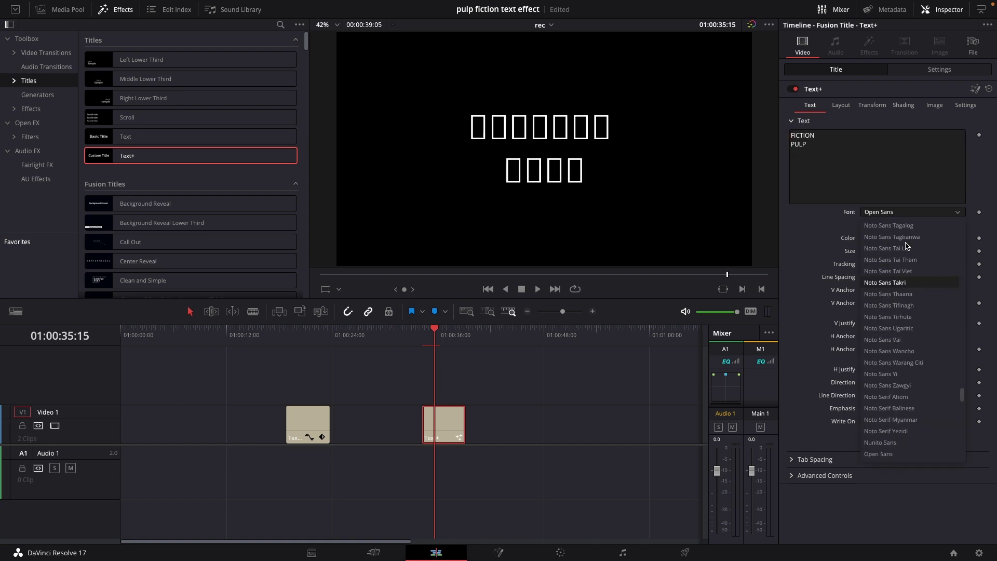
{"action": "left_click_drag", "start_coordinate": [962, 394], "coordinate": [932, 224]}
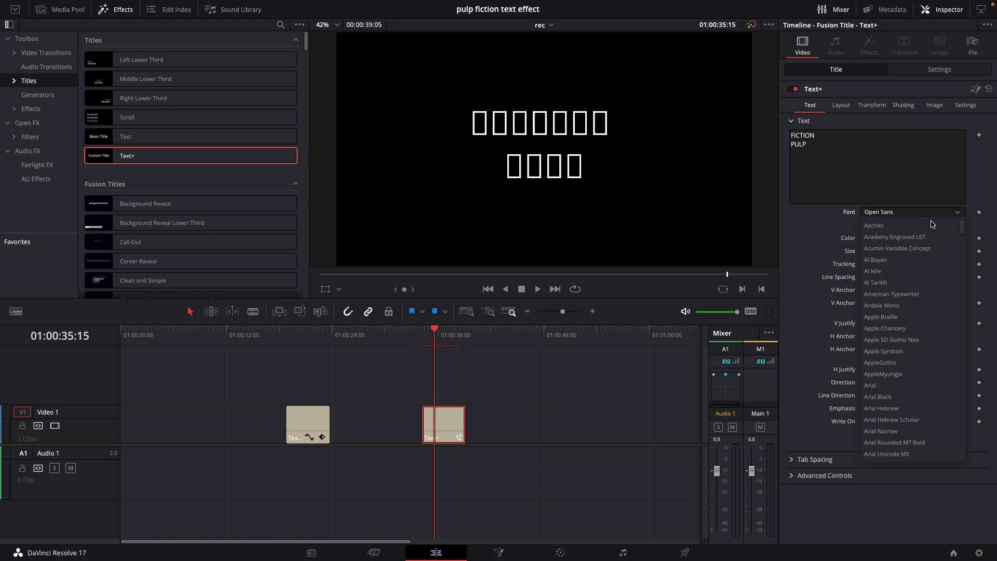
- Set the Text+ font to Aachen and colour the text orange
{"action": "left_click", "coordinate": [933, 225]}
{"action": "left_click", "coordinate": [871, 239]}
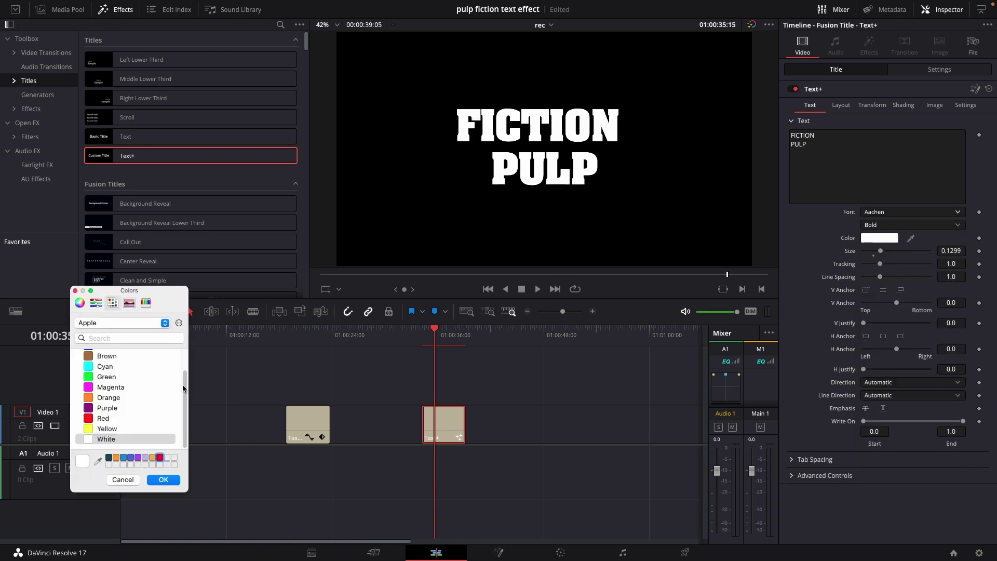
{"action": "left_click", "coordinate": [117, 458]}
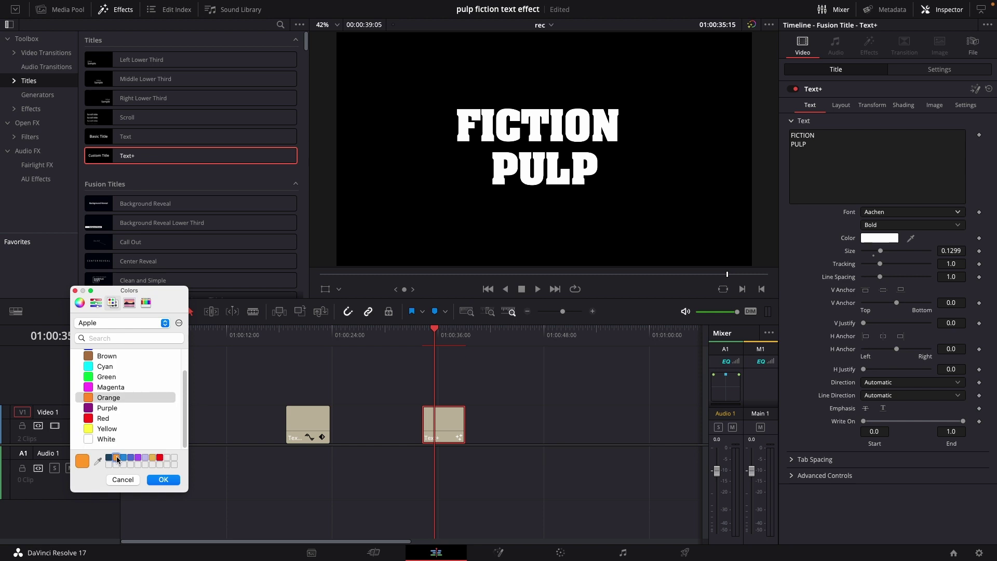
{"action": "left_click", "coordinate": [162, 479]}
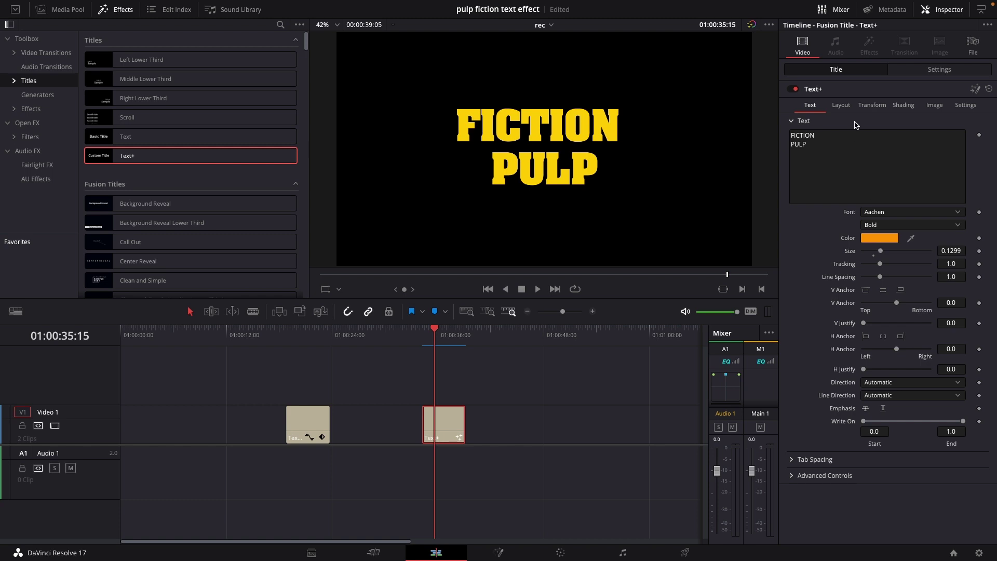
- In Shading, tune element 1's fill to red 0.992, green 0.22, blue 0
{"action": "left_click", "coordinate": [896, 107]}
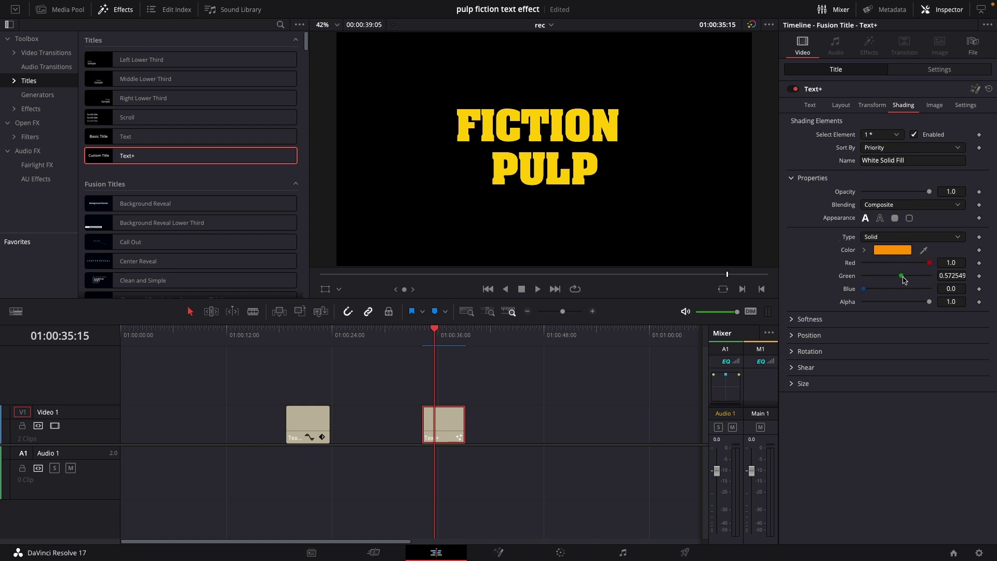
{"action": "left_click_drag", "start_coordinate": [902, 277], "coordinate": [878, 283]}
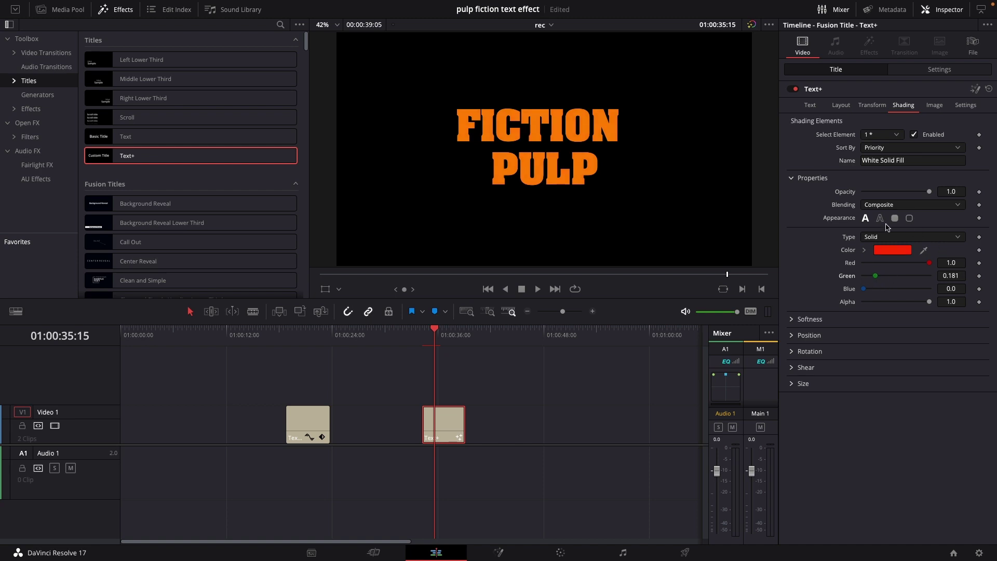
{"action": "left_click_drag", "start_coordinate": [877, 280], "coordinate": [879, 281]}
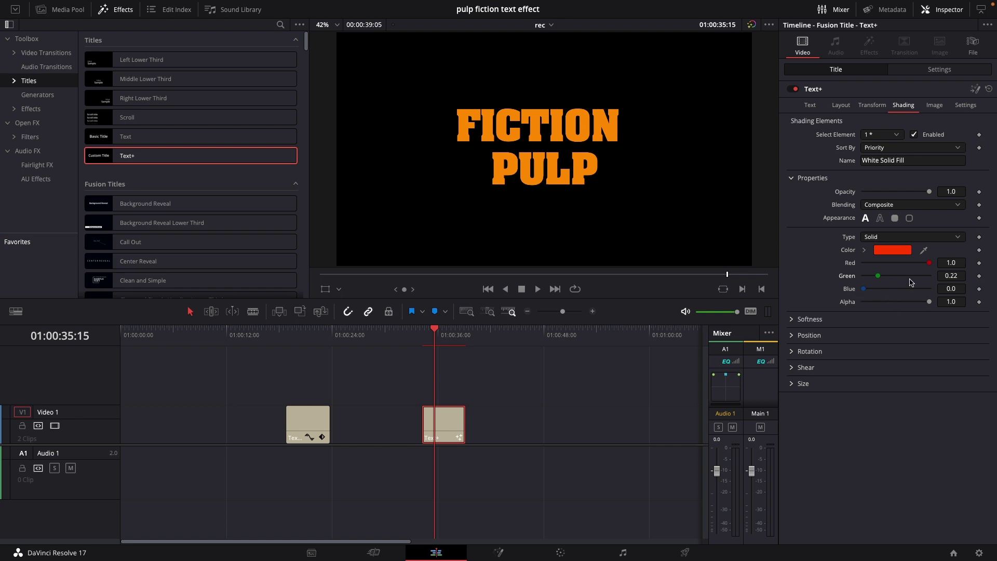
{"action": "mouse_move", "coordinate": [931, 267]}
{"action": "left_mouse_down"}
{"action": "mouse_move", "coordinate": [914, 268]}
{"action": "mouse_move", "coordinate": [925, 267]}
{"action": "left_mouse_up"}
- Select shading element 2, Red Outline, and enable it
{"action": "left_click", "coordinate": [896, 136]}
{"action": "left_click", "coordinate": [868, 161]}
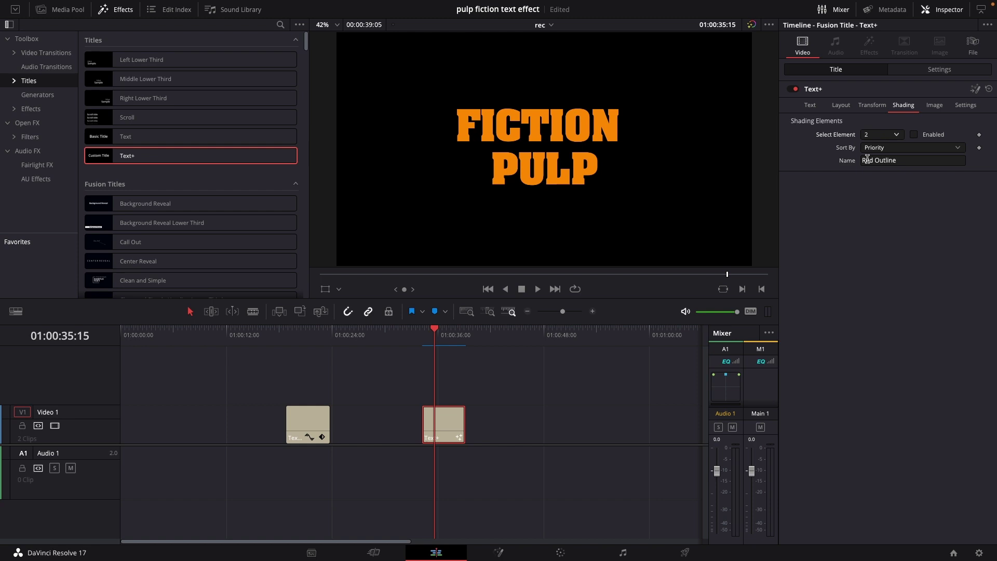
{"action": "left_click", "coordinate": [913, 136]}
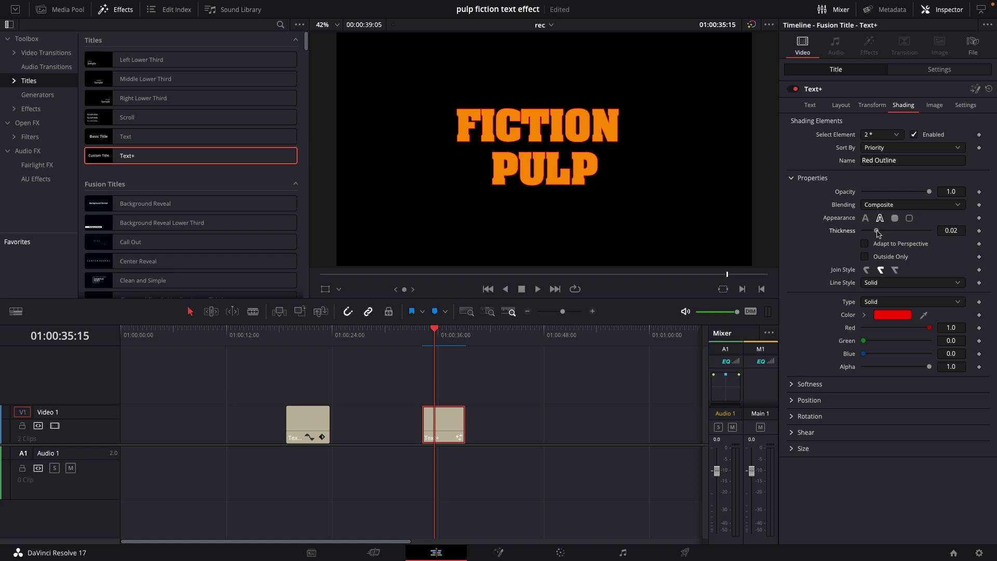
- Set the red outline's thickness to 0.0346 and its Offset Y to -0.03
{"action": "left_click_drag", "start_coordinate": [877, 233], "coordinate": [903, 235]}
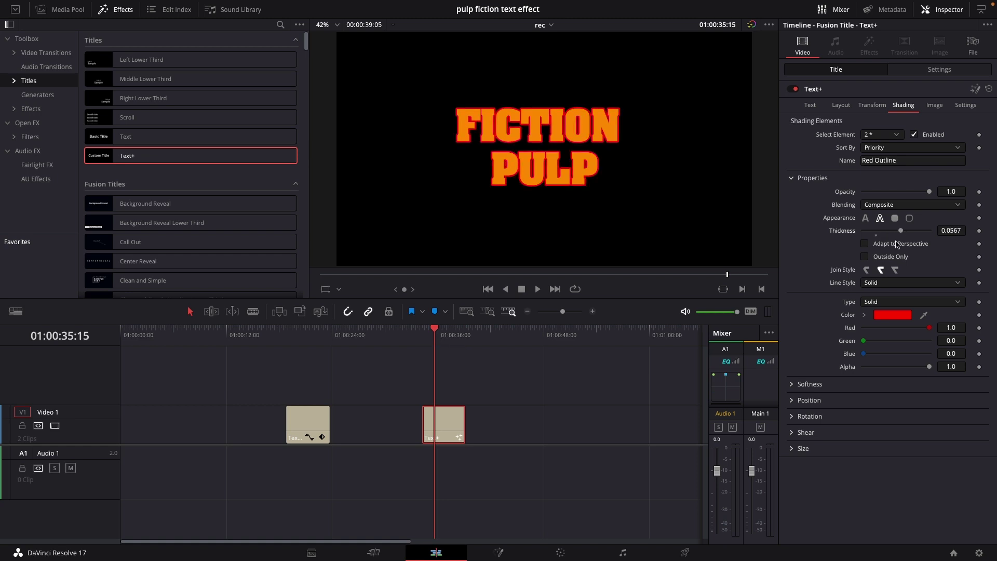
{"action": "left_click", "coordinate": [793, 401]}
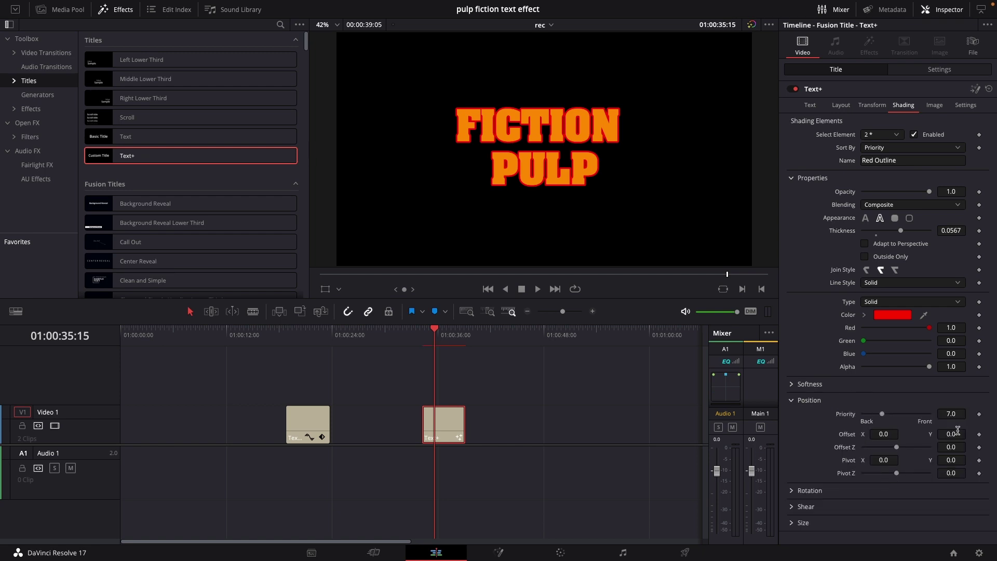
{"action": "left_click_drag", "start_coordinate": [955, 433], "coordinate": [945, 434]}
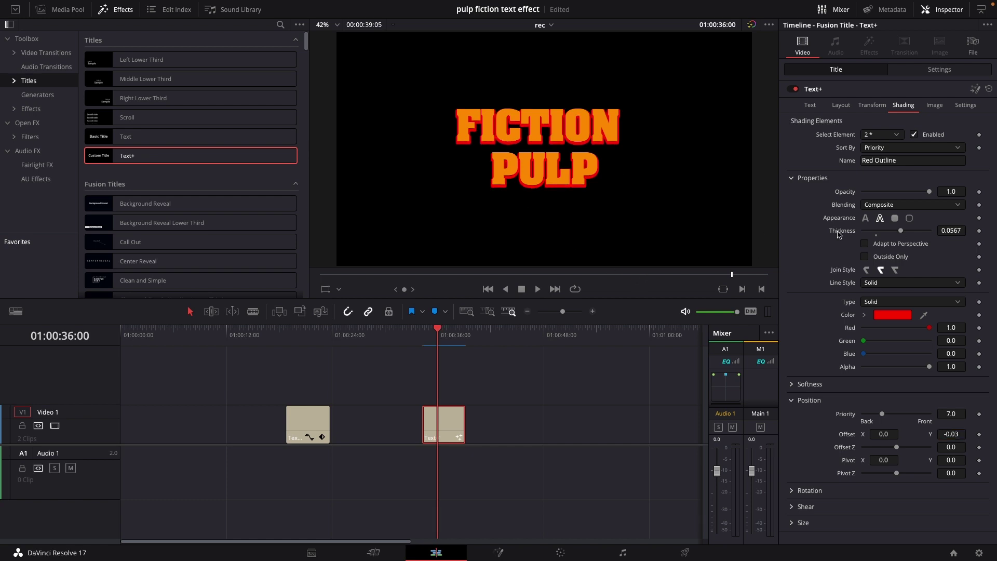
{"action": "left_click_drag", "start_coordinate": [901, 234], "coordinate": [886, 238]}
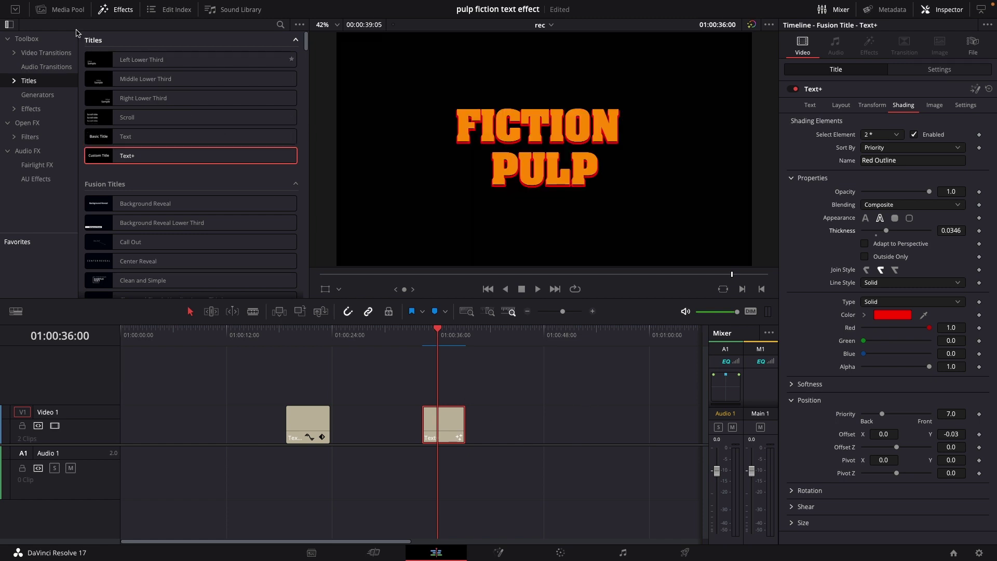
- Save the Text+ clip to the Master power bin, drop a copy onto Video 1, and play it
{"action": "left_click", "coordinate": [65, 10]}
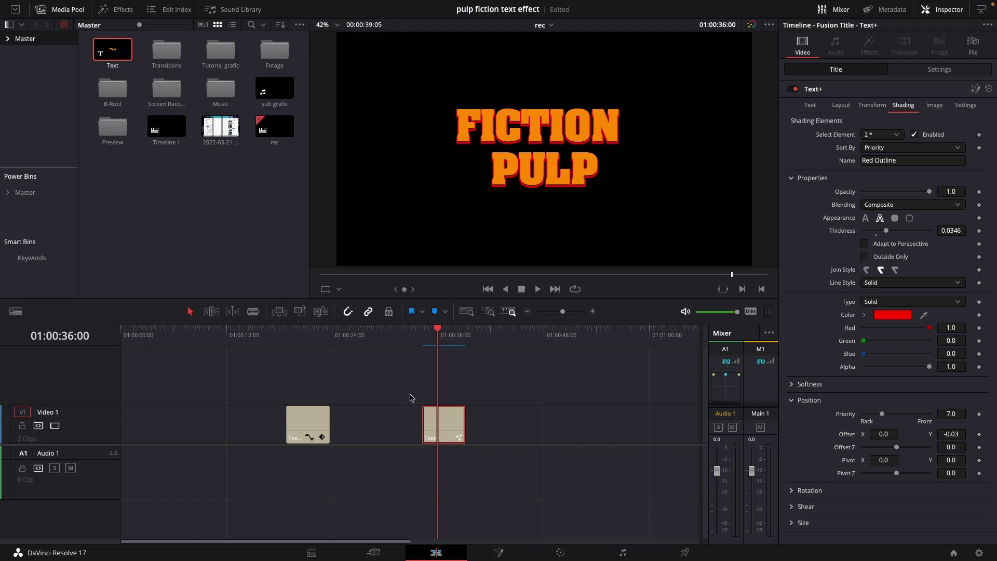
{"action": "left_click_drag", "start_coordinate": [455, 428], "coordinate": [32, 199]}
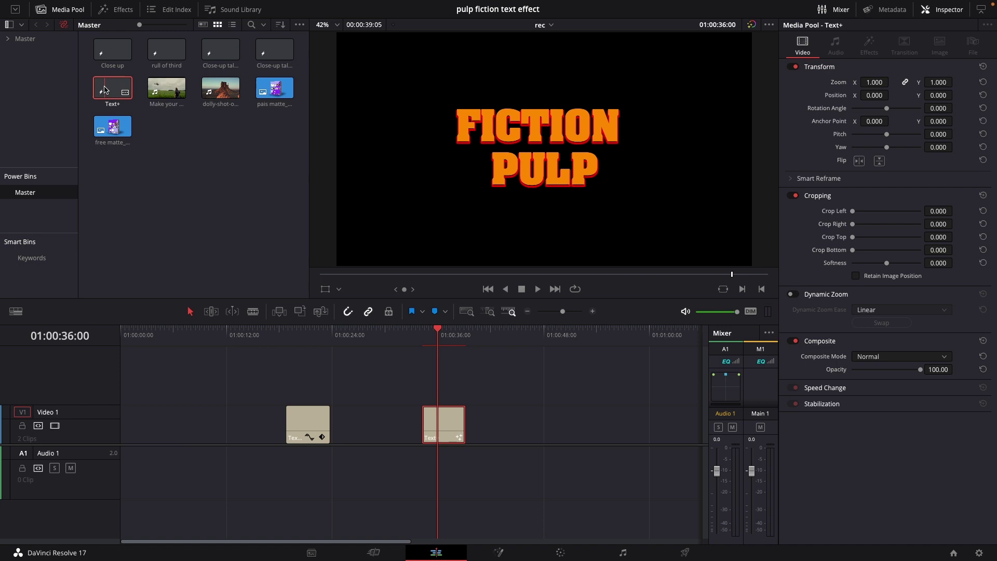
{"action": "left_click_drag", "start_coordinate": [124, 107], "coordinate": [545, 421]}
{"action": "left_click", "coordinate": [544, 337]}
{"action": "key", "text": "space"}
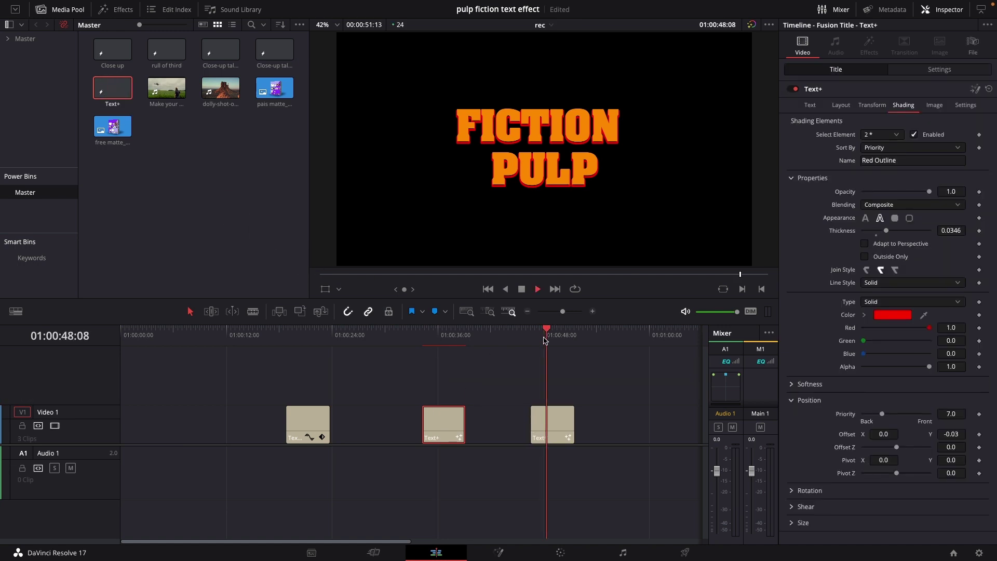
{"action": "key", "text": "space"}
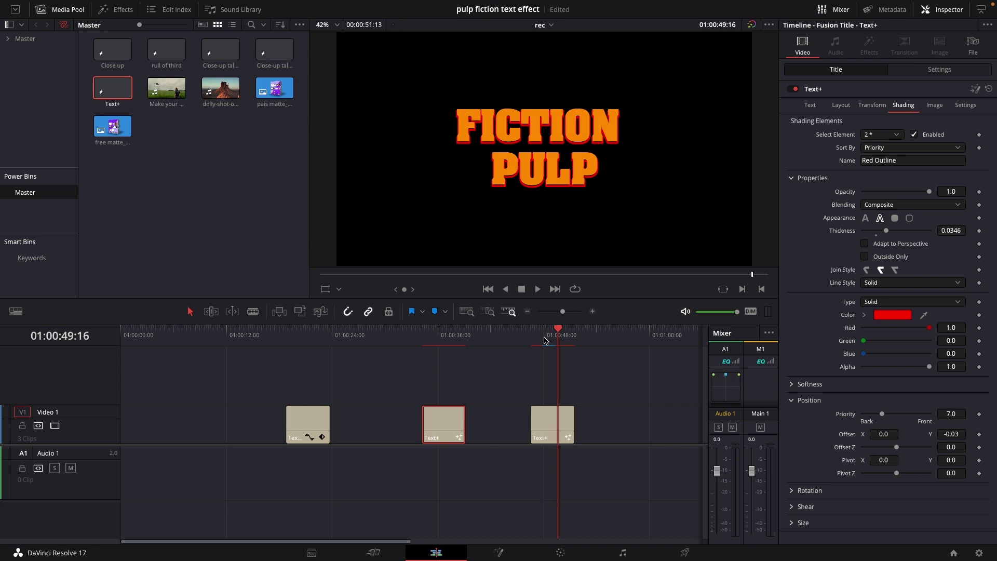